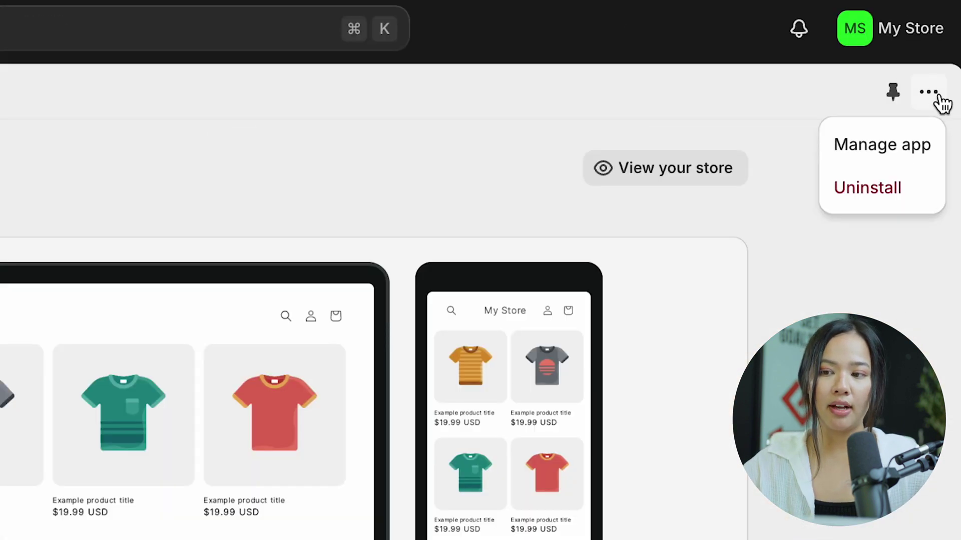
Open the Online Store sales channel settings through Manage app and browse the settings sidebar.
left_click(908, 149)
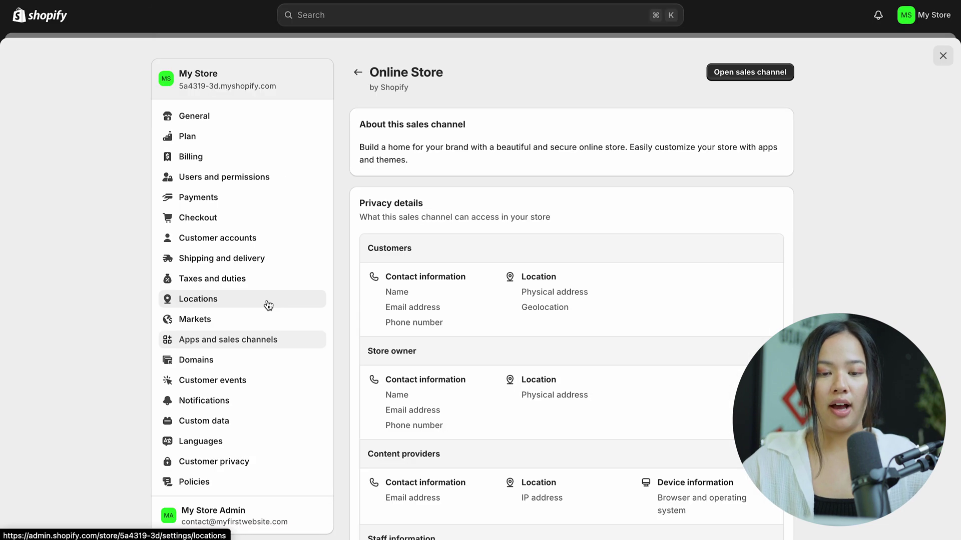
scroll(269, 306, "down", 1)
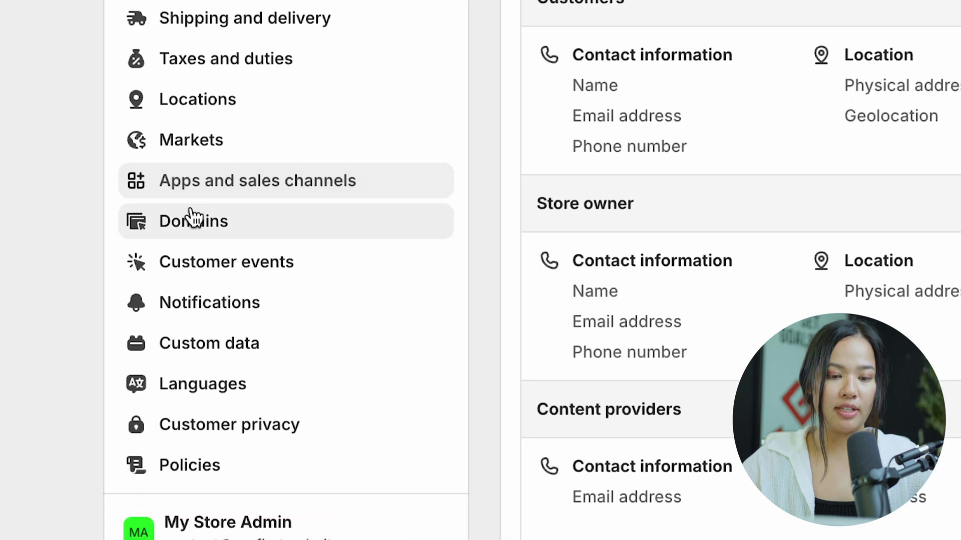
In Settings > Domains, connect existing domain howibuildmyfirstwebsite.com by pasting it and continuing.
left_click(194, 229)
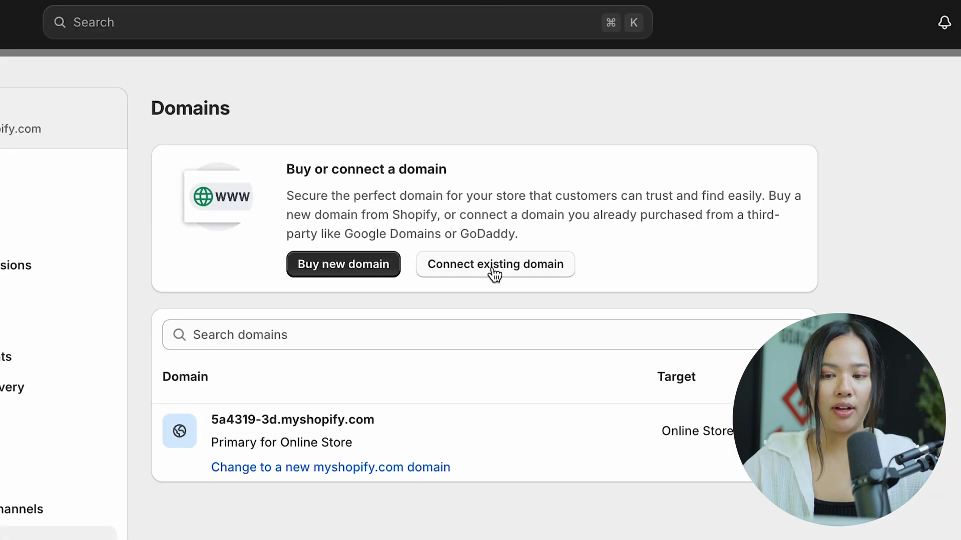
left_click(493, 269)
type("howibuildmyfirstwebsite.com")
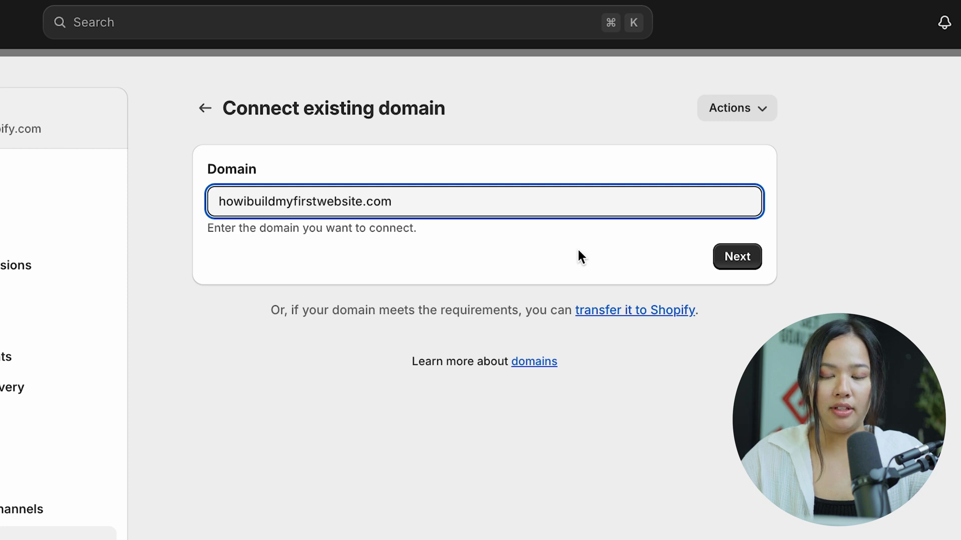
left_click(744, 265)
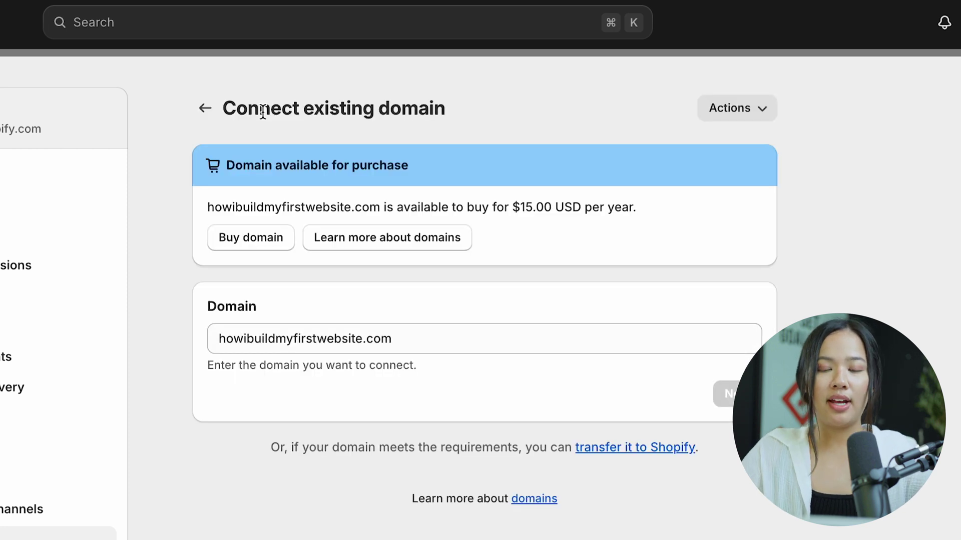
Open Shopify's domain help and its Adding a domain article.
left_click(386, 248)
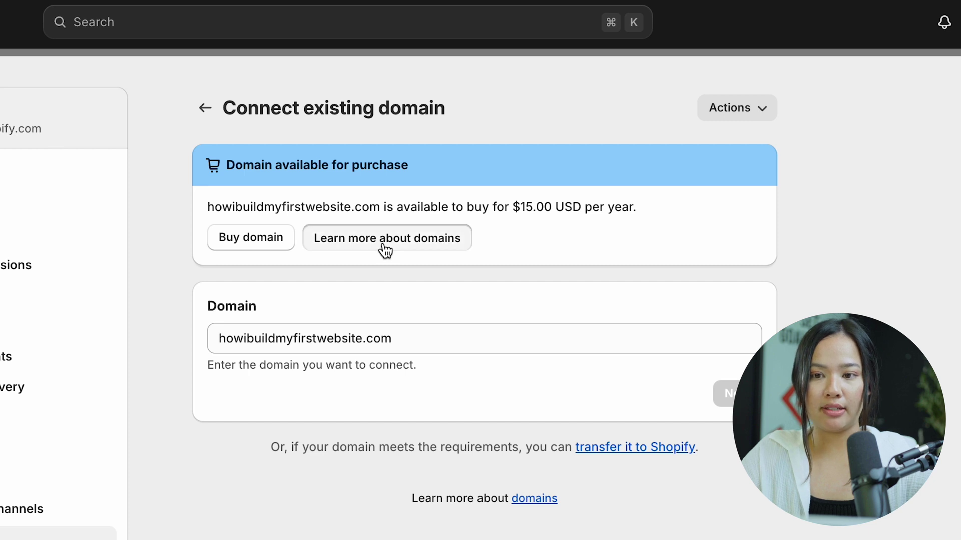
scroll(464, 260, "down", 1)
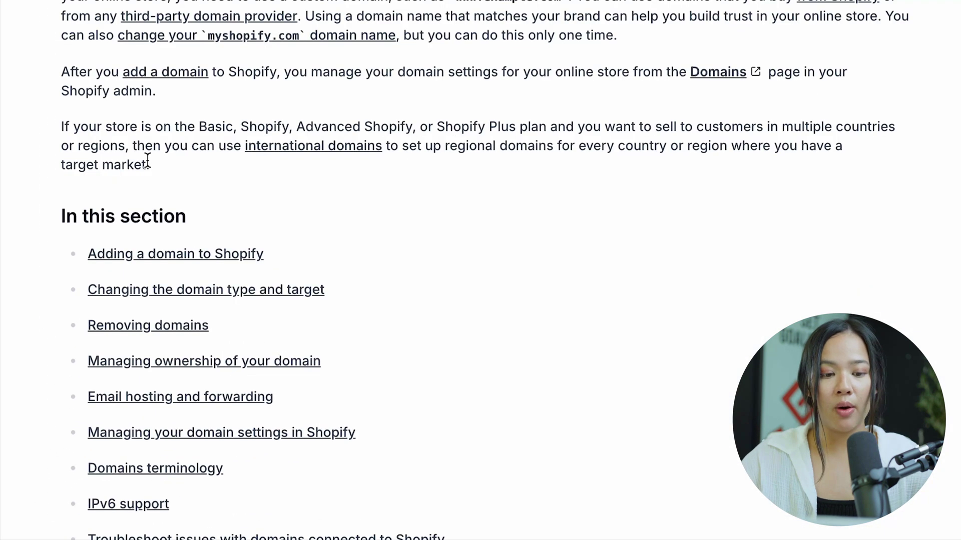
left_click(179, 261)
scroll(178, 258, "down", 3)
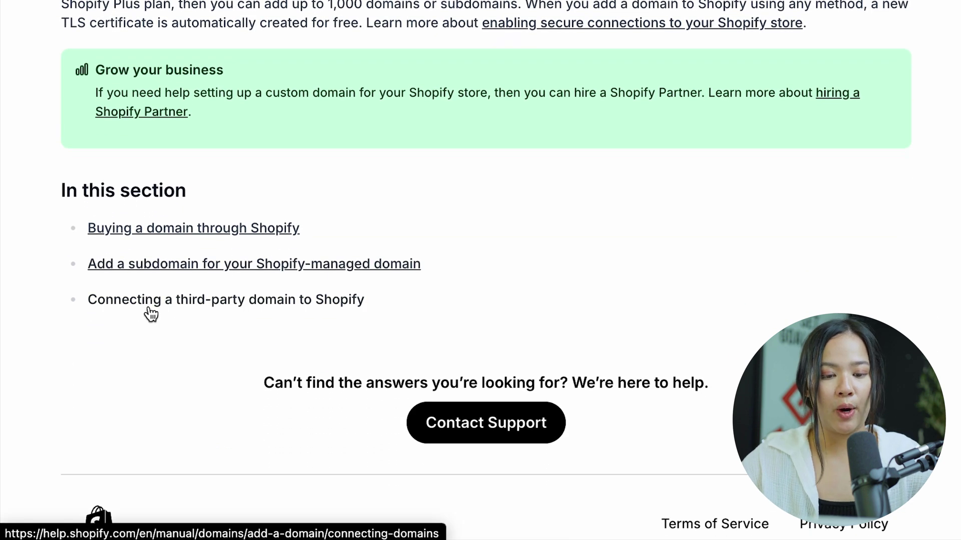
Open the Connecting a third-party domain article, then its manual connection guide.
left_click(150, 309)
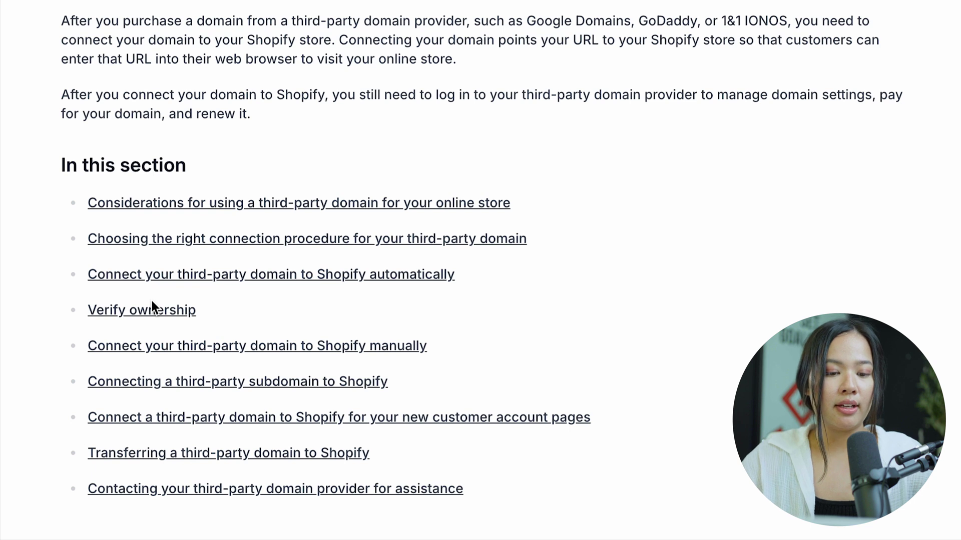
scroll(151, 295, "down", 1)
scroll(151, 290, "down", 1)
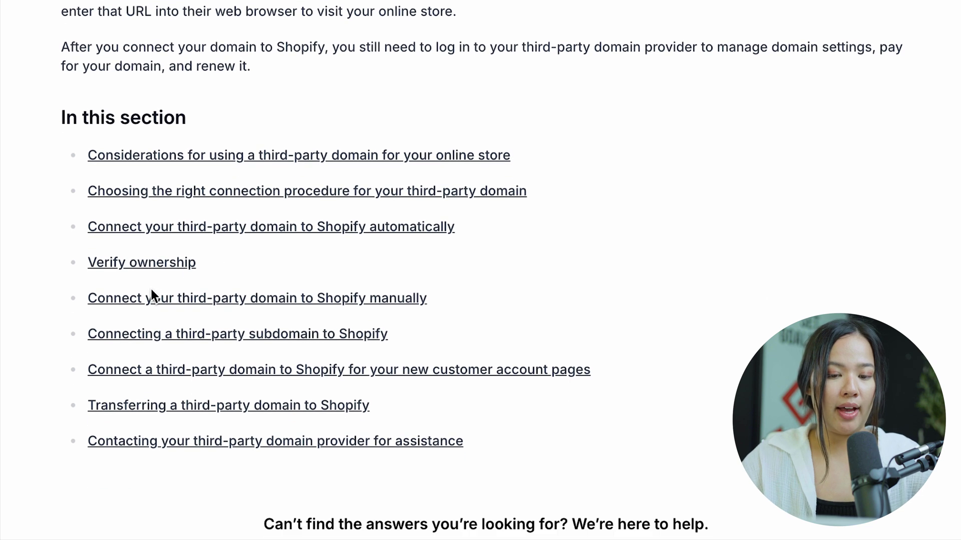
scroll(430, 238, "down", 1)
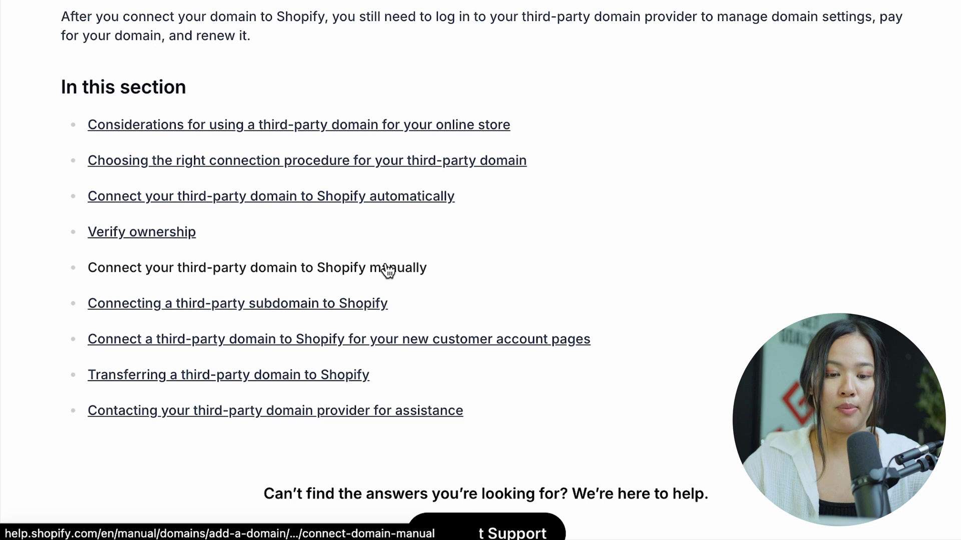
scroll(388, 270, "down", 2)
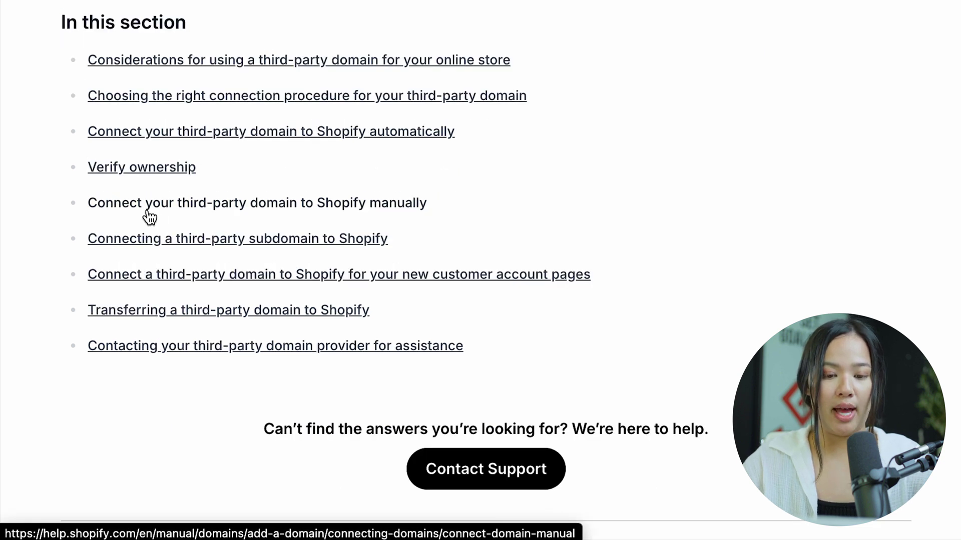
left_click(146, 211)
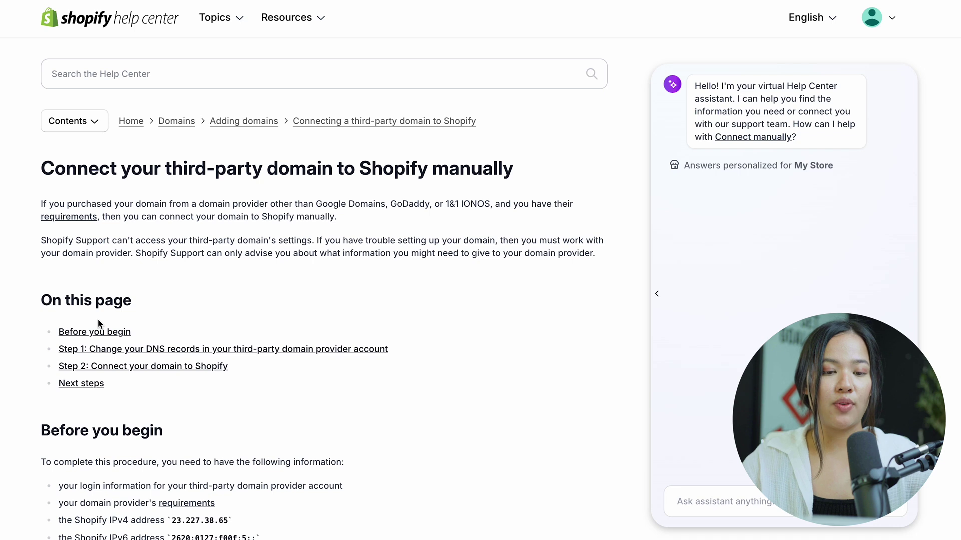
Scroll through the manual guide's Before you begin prerequisites.
scroll(98, 323, "down", 2)
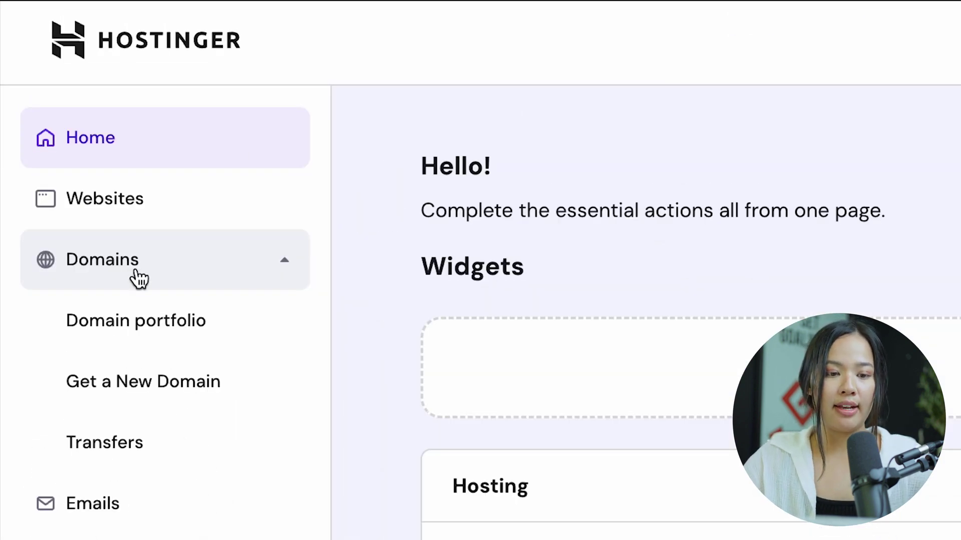
From Hostinger's Domain portfolio, open DNS / Nameservers for howidbuildmyfirstwebsite.com.
left_click(142, 325)
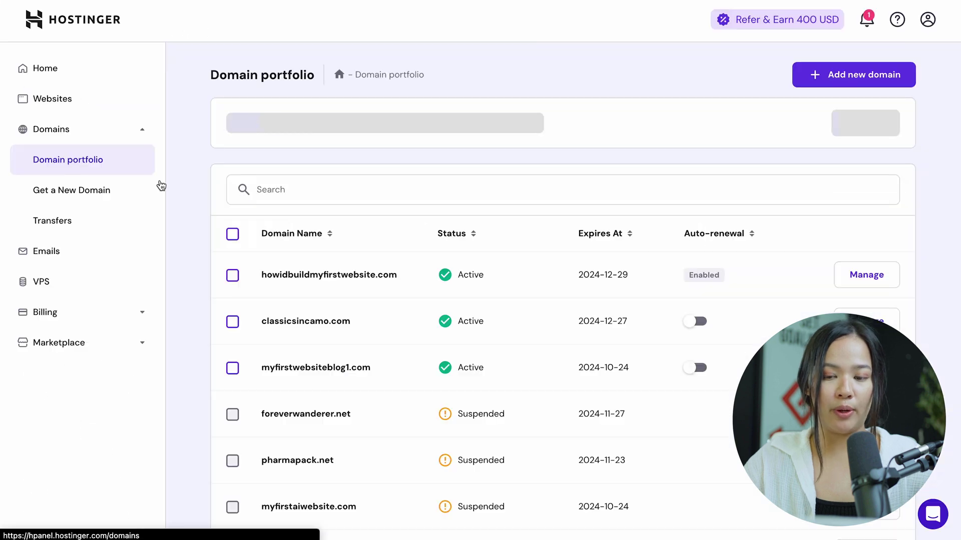
scroll(435, 331, "down", 1)
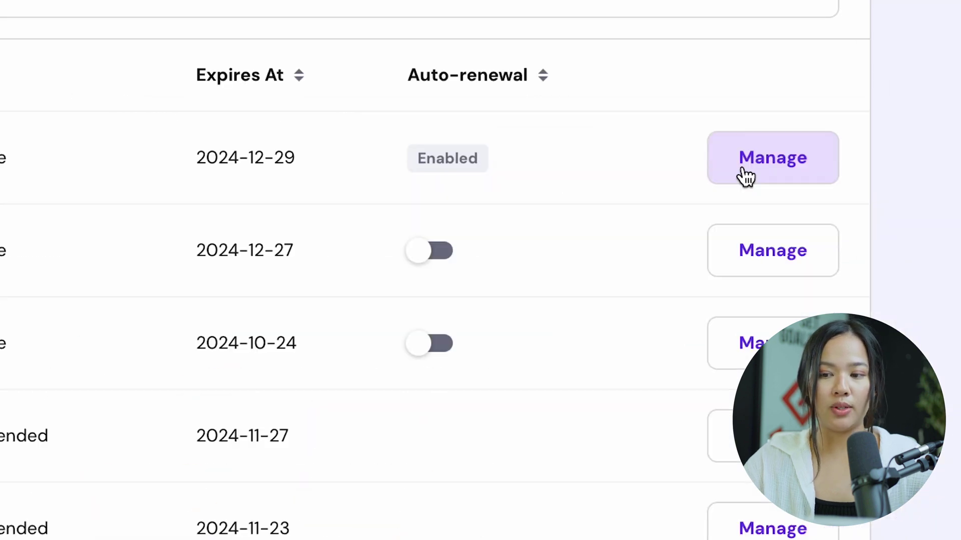
left_click(746, 176)
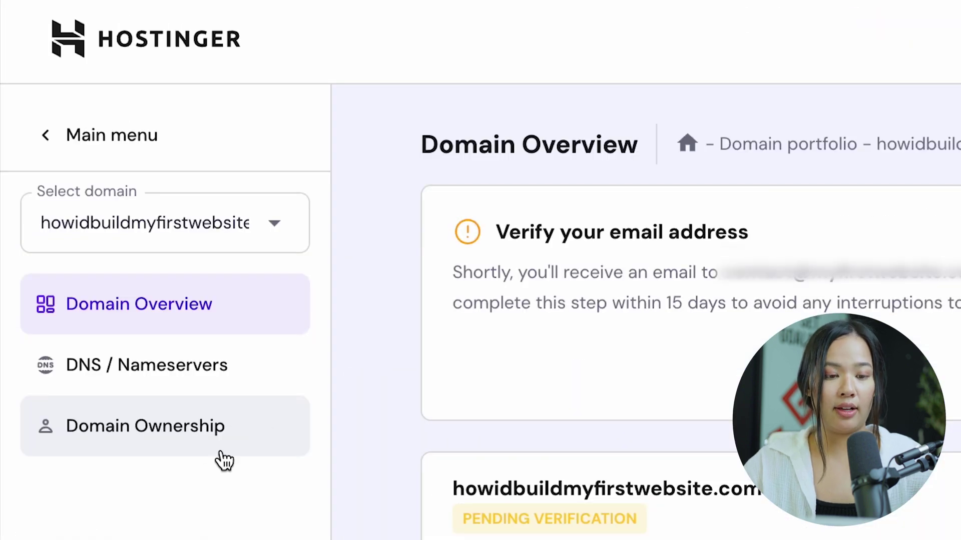
left_click(92, 370)
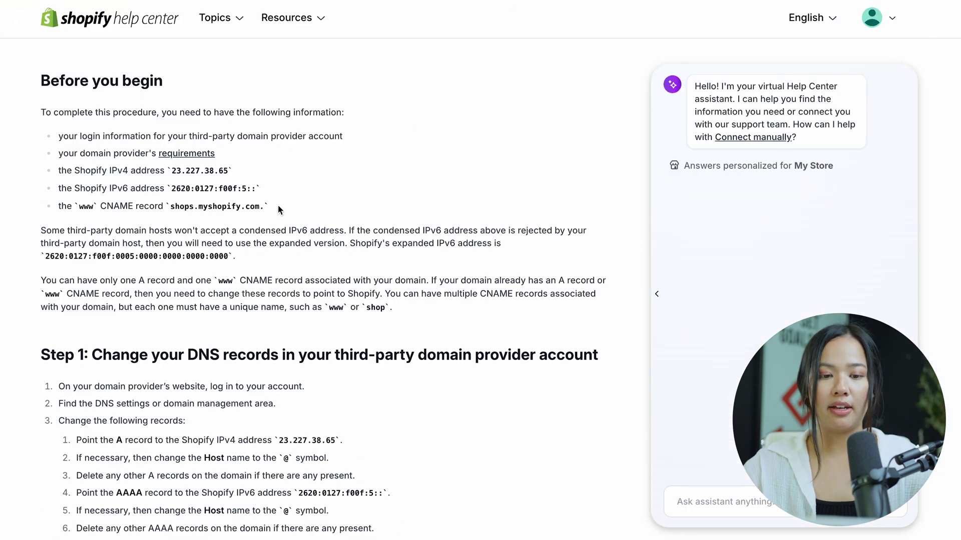
Select and copy Shopify's IPv4 address 23.227.38.65 from the Step 1 instructions.
left_click_drag(365, 221, 111, 160)
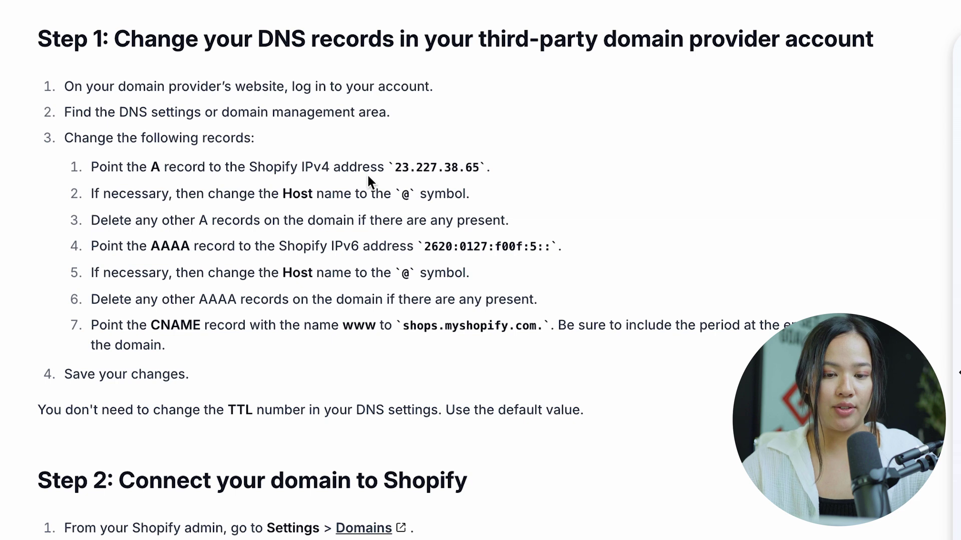
left_click_drag(479, 164, 395, 165)
key("ctrl+c")
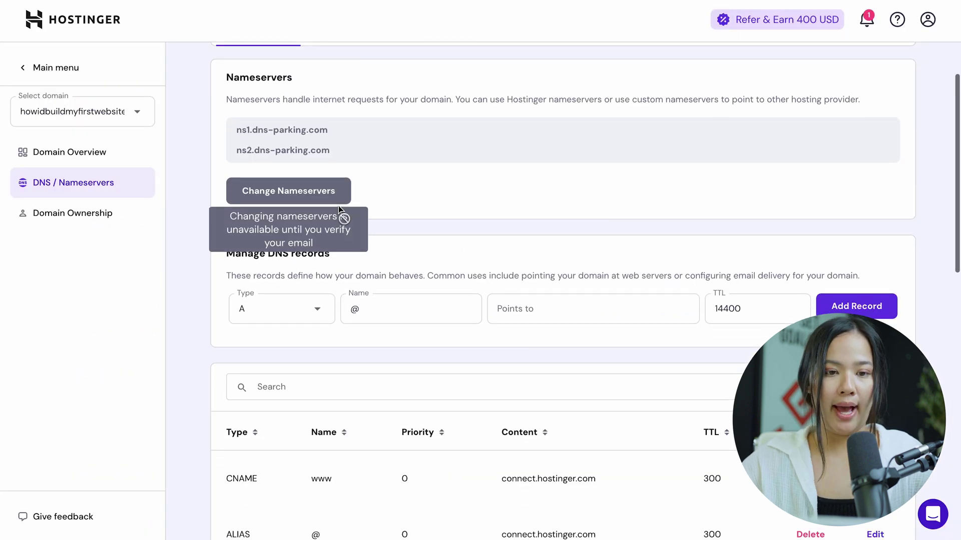
Add a DNS record of type A, name @, pointing to 23.227.38.65 with TTL 14400.
scroll(338, 208, "down", 1)
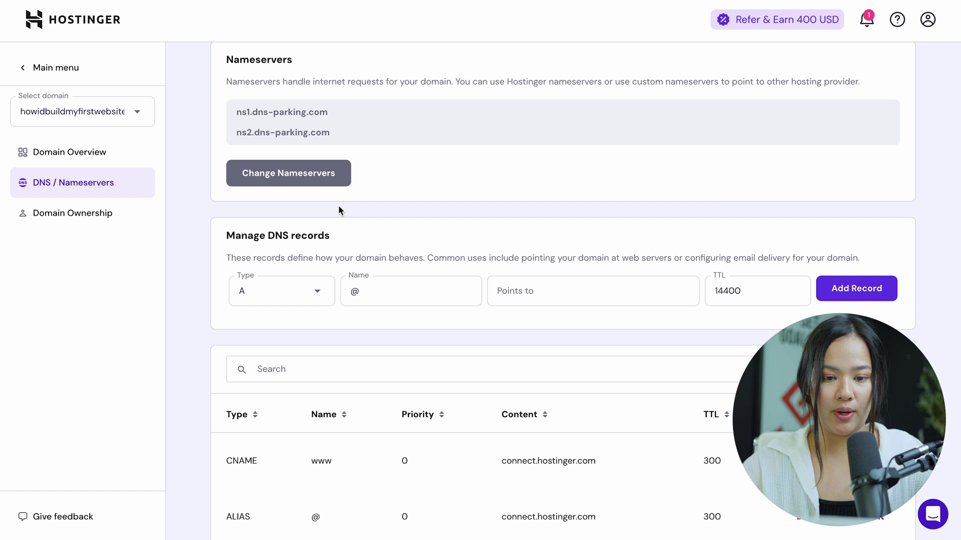
scroll(338, 208, "down", 1)
left_click(300, 281)
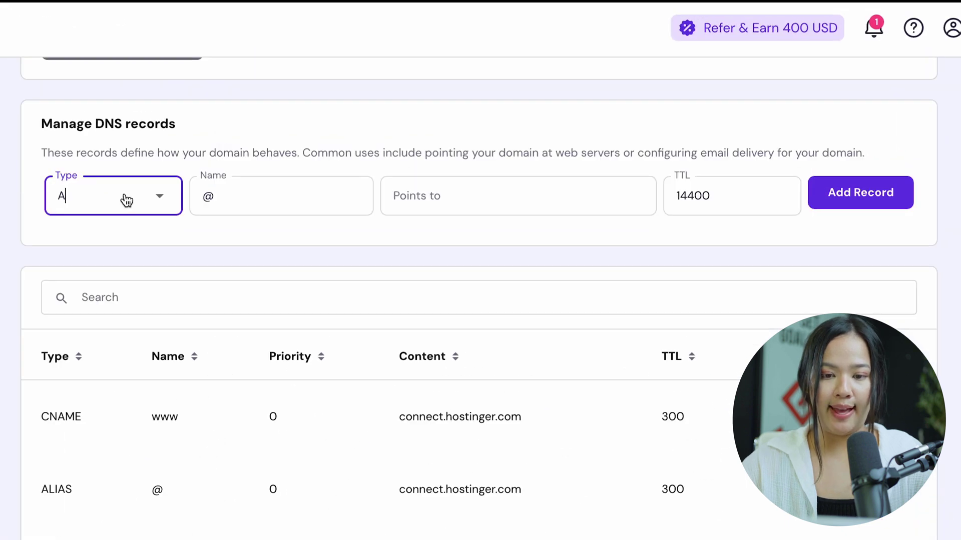
left_click(230, 201)
left_click(458, 195)
key("ctrl+v")
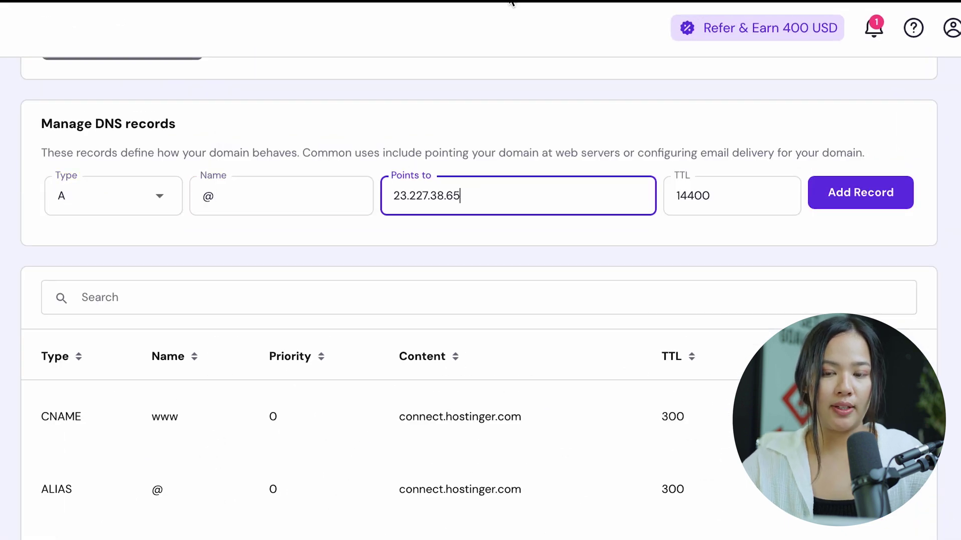
scroll(498, 195, "down", 1)
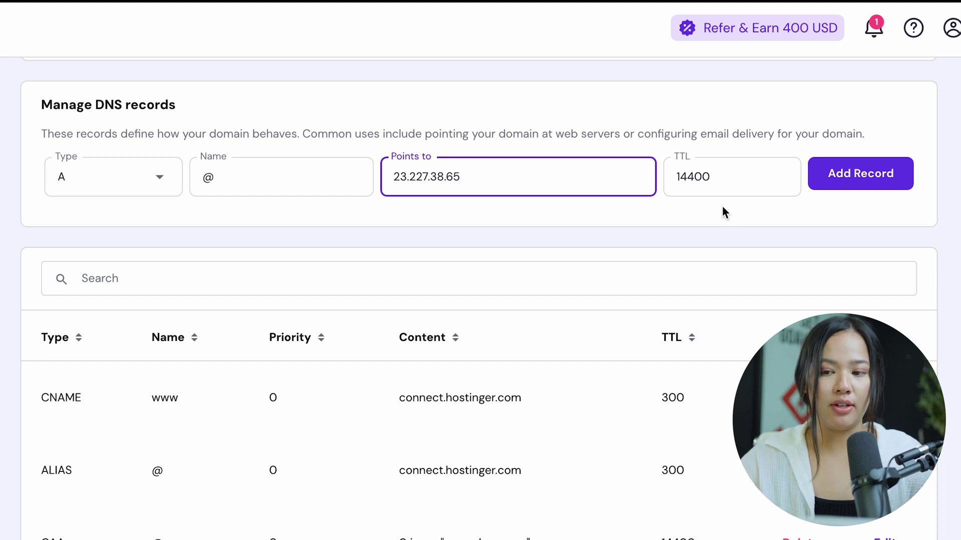
left_click(854, 184)
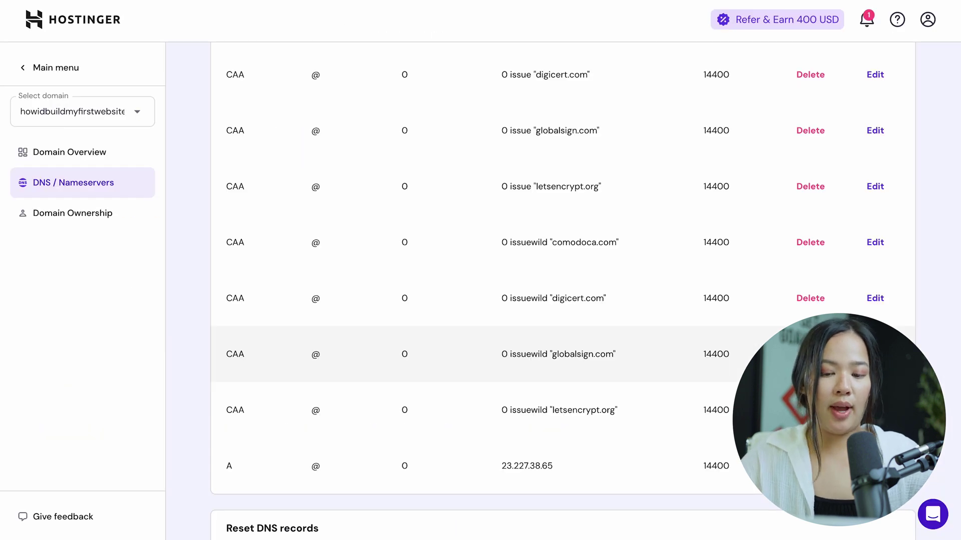
scroll(563, 300, "up", 2)
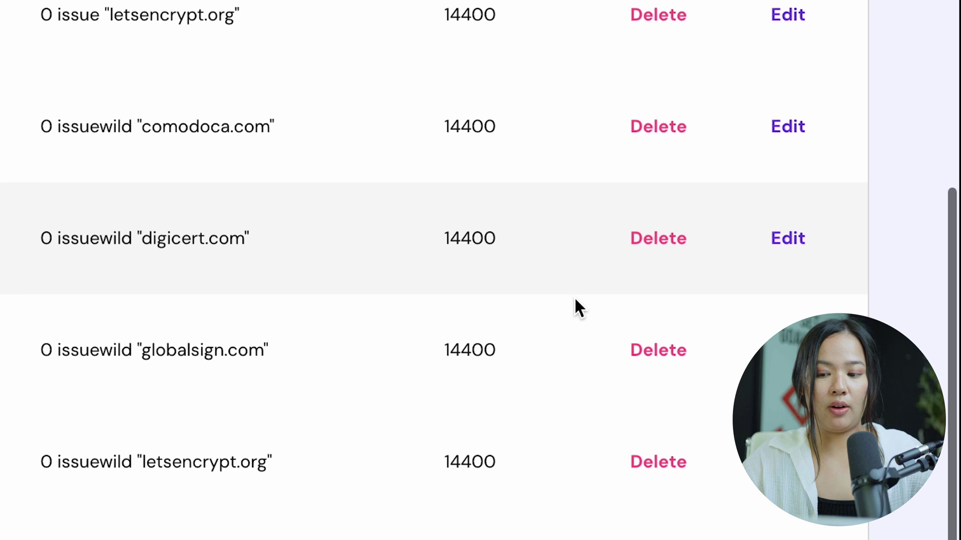
Select and copy the IPv6 address 2620:0127:f00f:5:: from the guide's AAAA step.
scroll(574, 307, "down", 2)
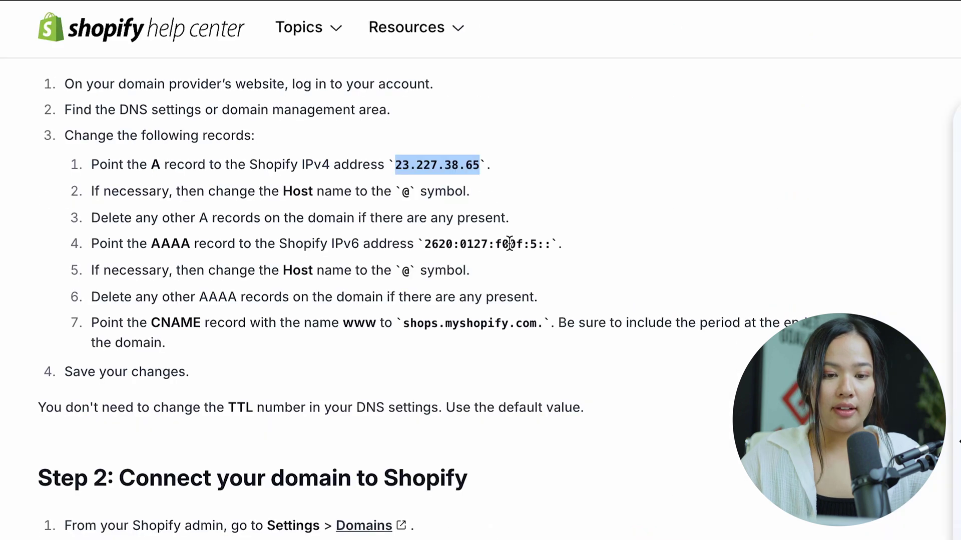
left_click_drag(194, 244, 150, 244)
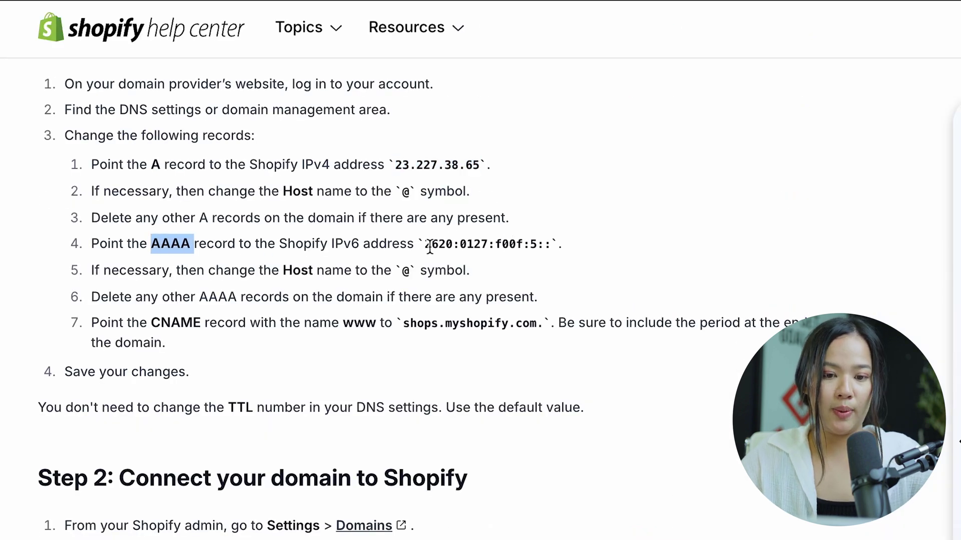
left_click_drag(557, 245, 426, 249)
key("ctrl+c")
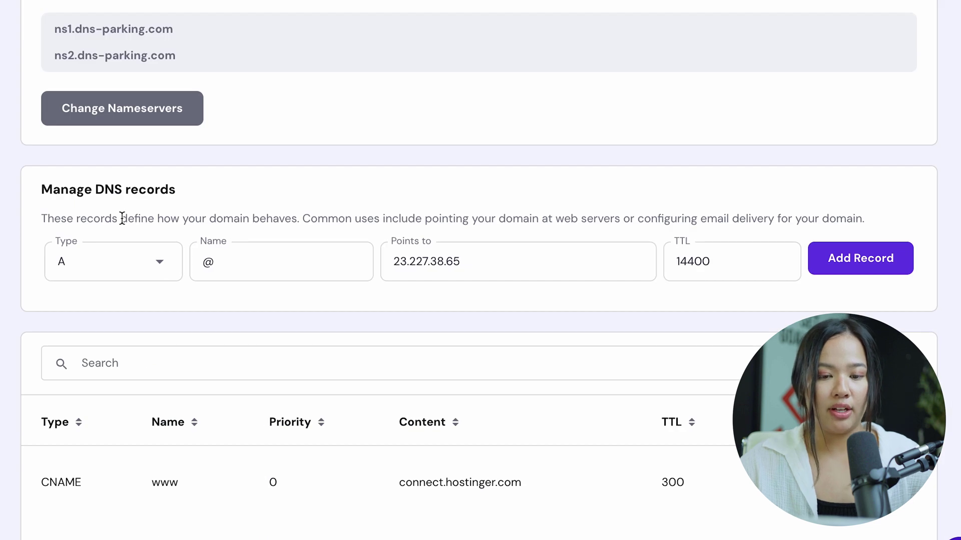
Create an AAAA record for @ pointing to 2620:0127:f00f:5:: with TTL 14400.
left_click(146, 276)
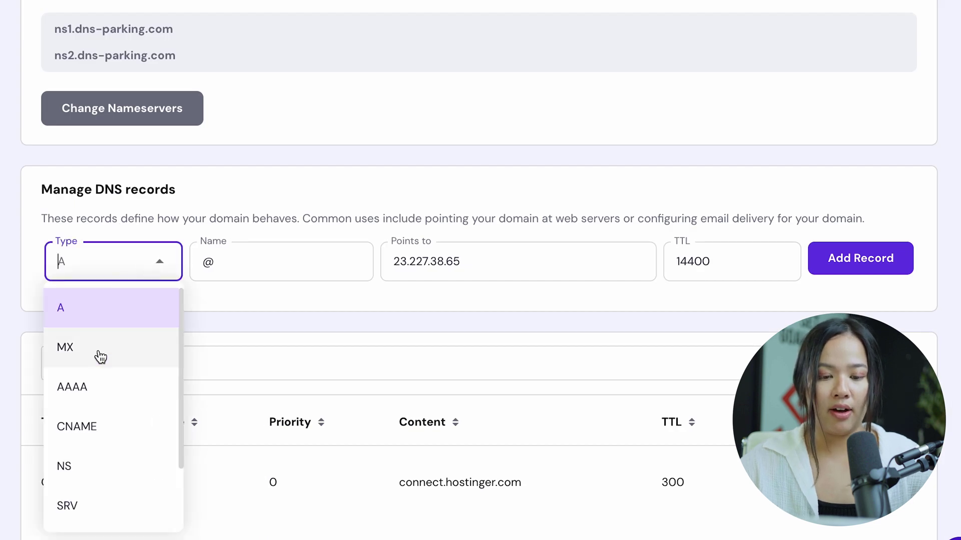
left_click(97, 395)
left_click(464, 262)
key("ctrl+v")
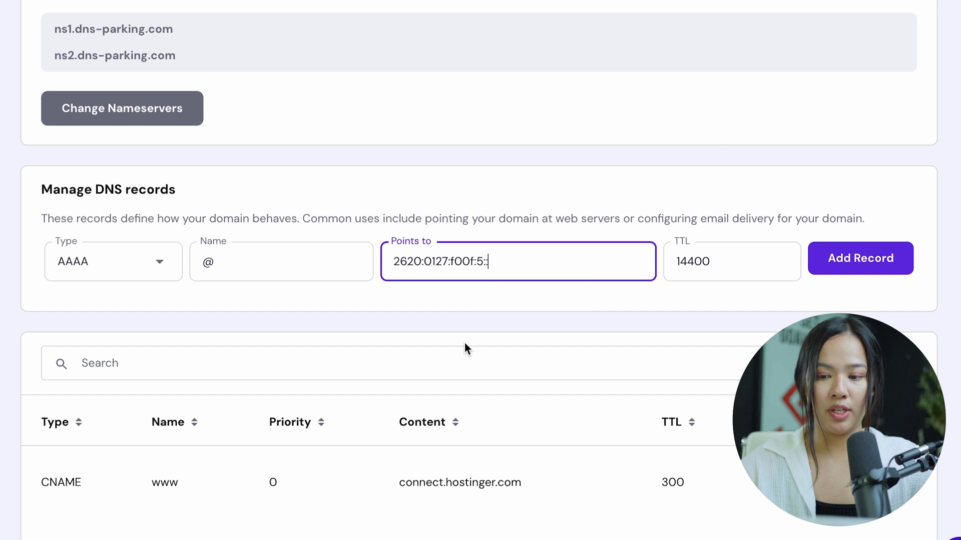
left_click(883, 261)
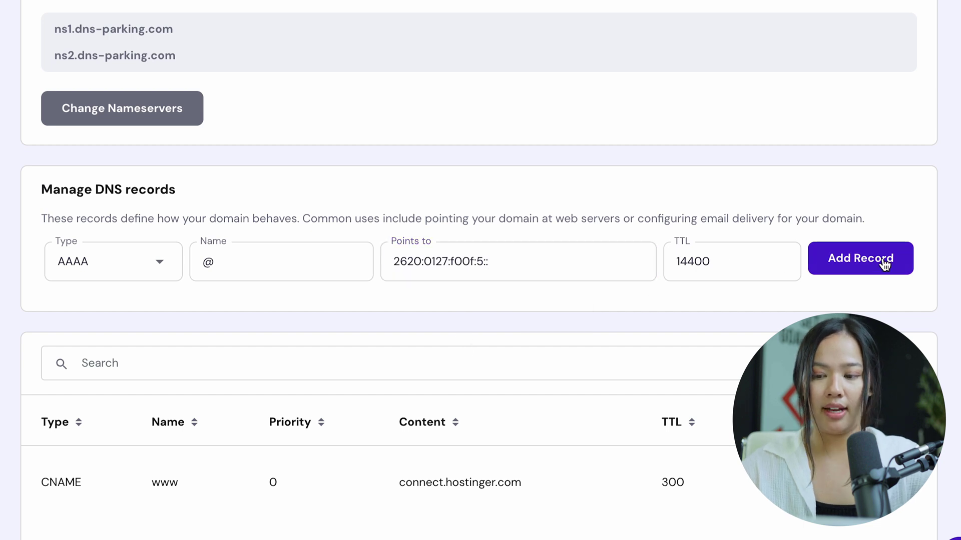
scroll(101, 410, "down", 15)
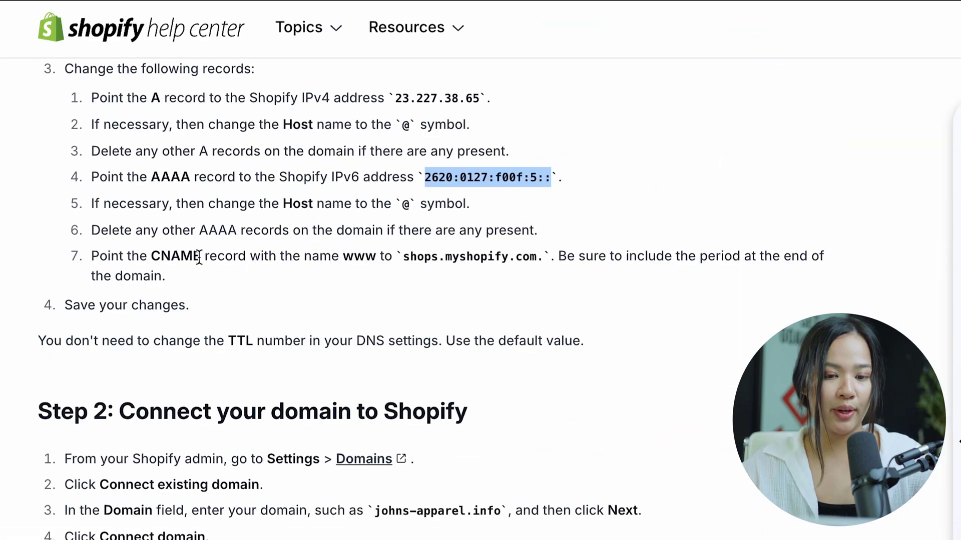
Select the www target shops.myshopify.com. and switch Hostinger's record type to CNAME.
left_click(538, 258)
left_click_drag(539, 258, 404, 258)
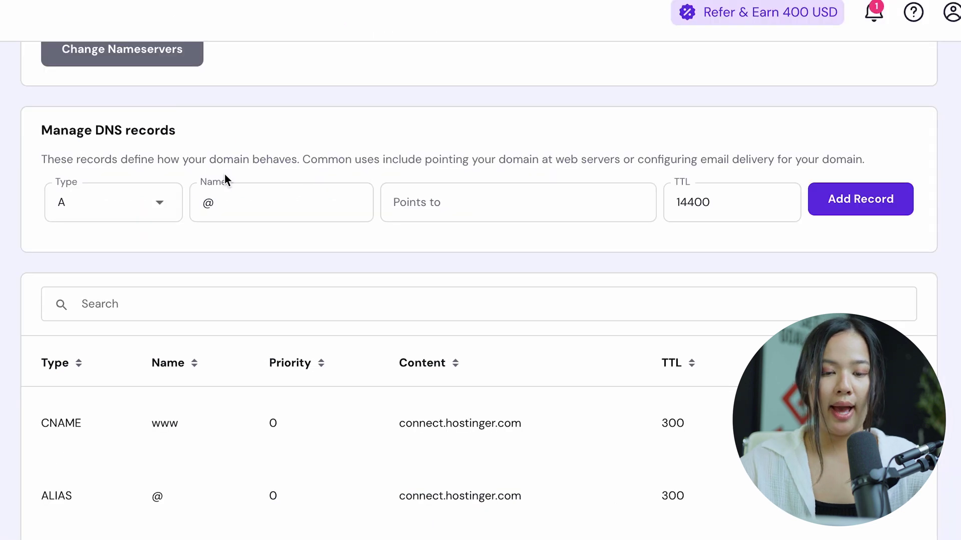
scroll(224, 175, "up", 1)
left_click(157, 225)
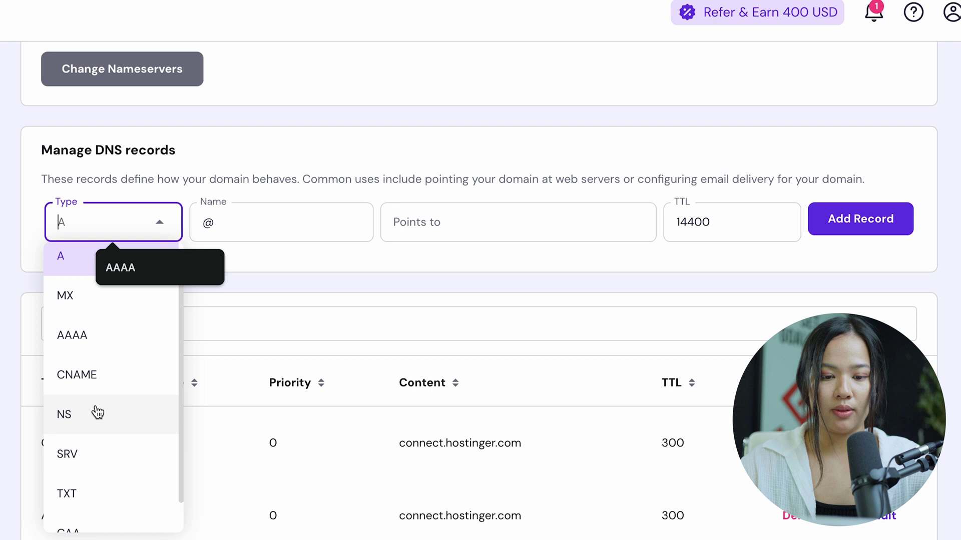
left_click(85, 381)
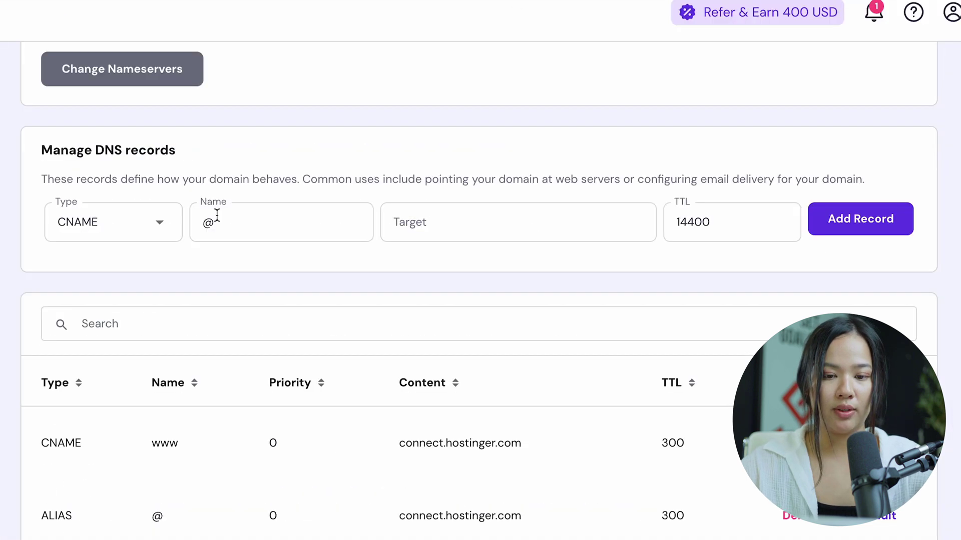
Try adding a www CNAME to shops.myshopify.com. and review the conflicting resource record error.
left_click(215, 222)
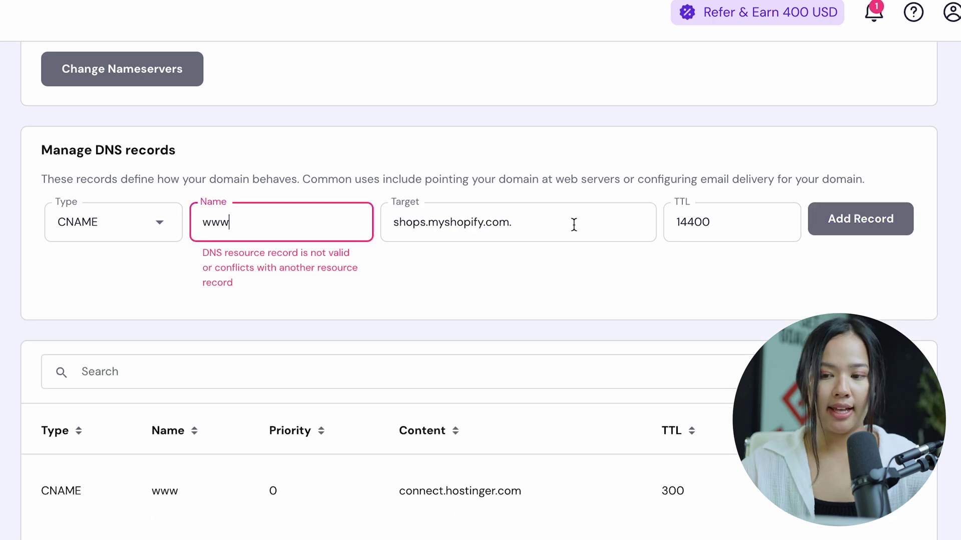
left_click(572, 223)
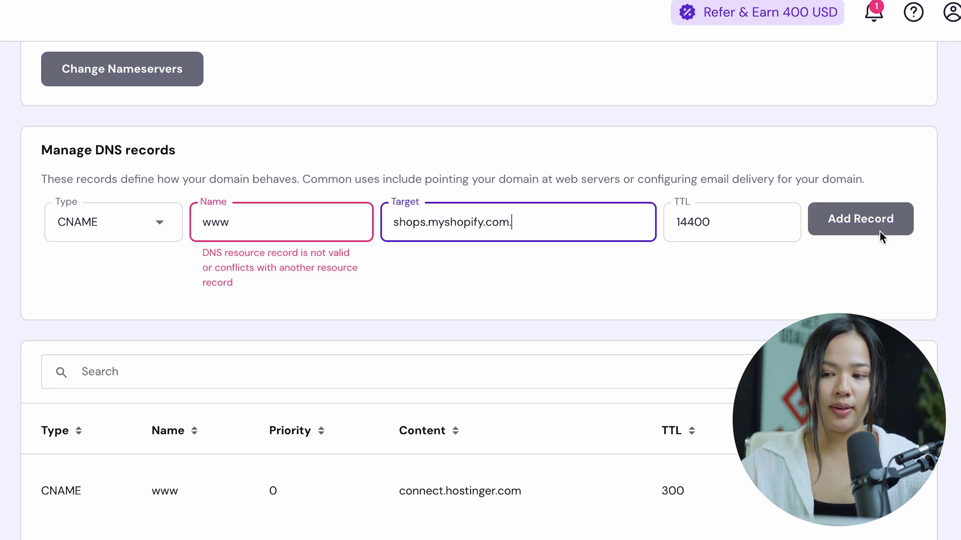
left_click_drag(201, 253, 284, 295)
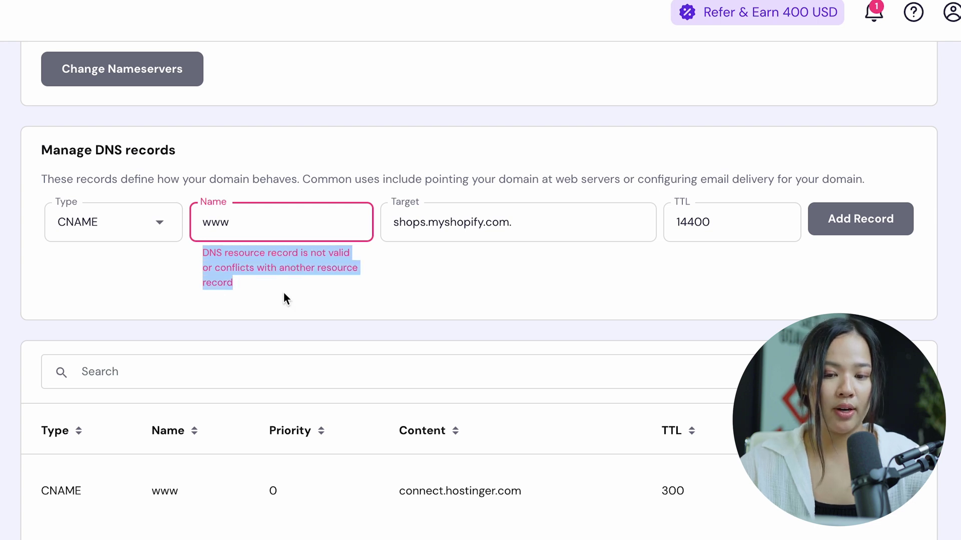
left_click(284, 295)
scroll(351, 295, "down", 1)
left_click_drag(273, 261, 350, 274)
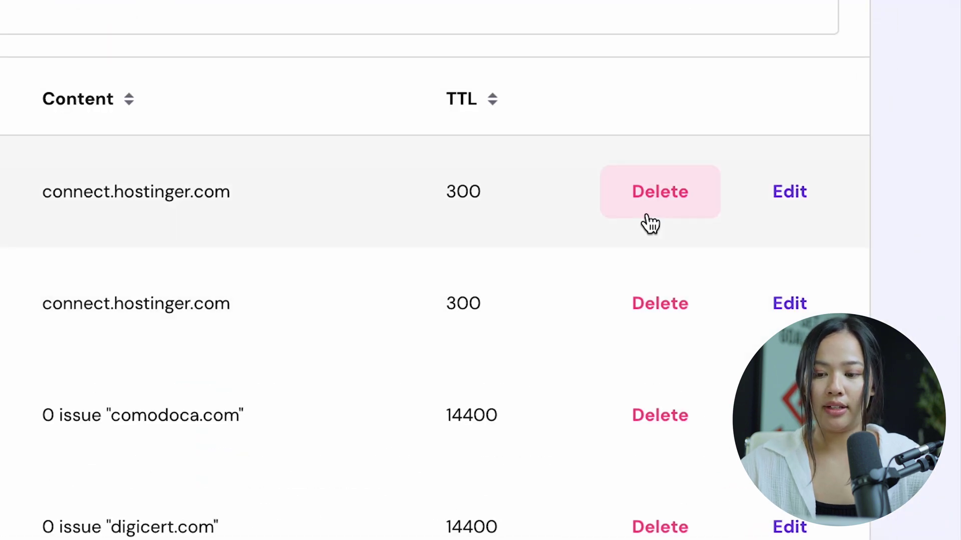
Delete the old www CNAME pointing to connect.hostinger.com and reload the DNS page.
scroll(426, 11, "up", 1)
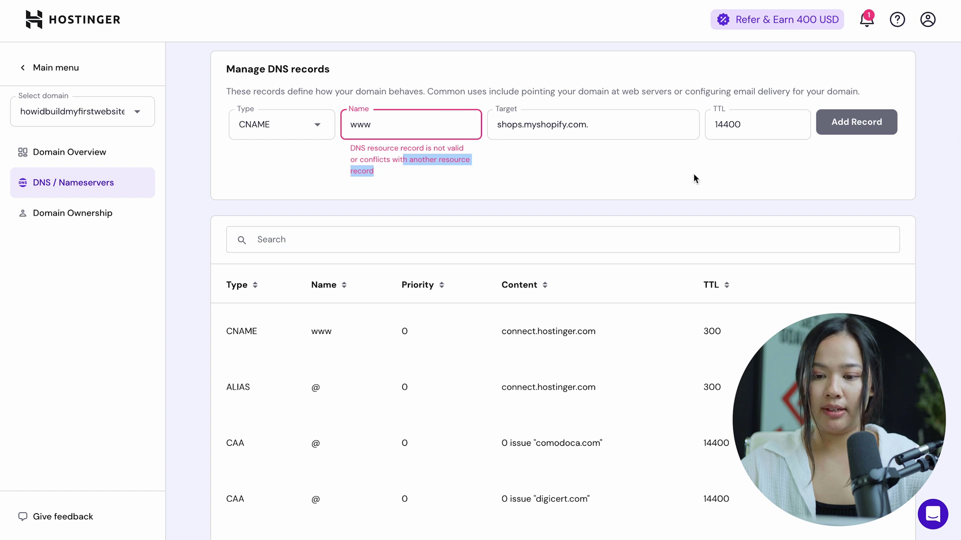
scroll(531, 262, "down", 1)
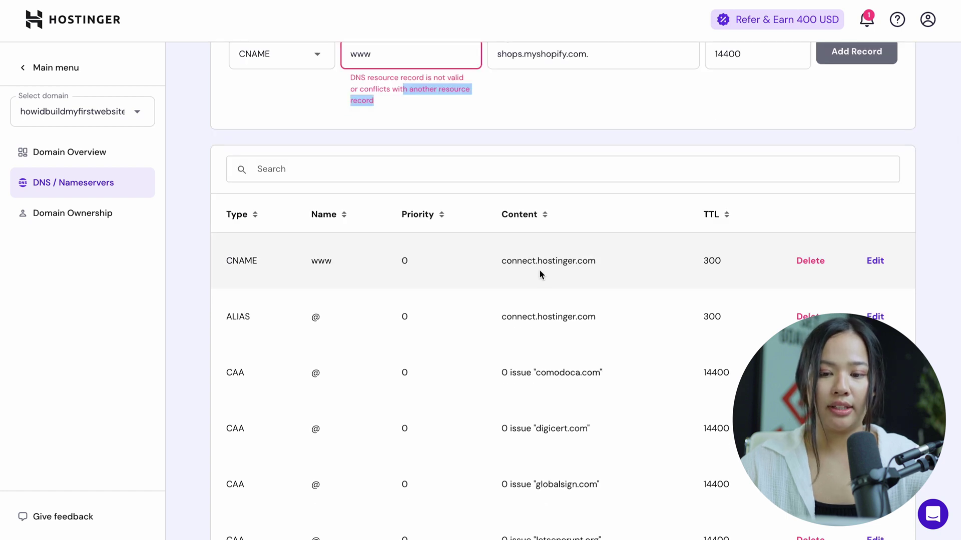
scroll(539, 270, "up", 1)
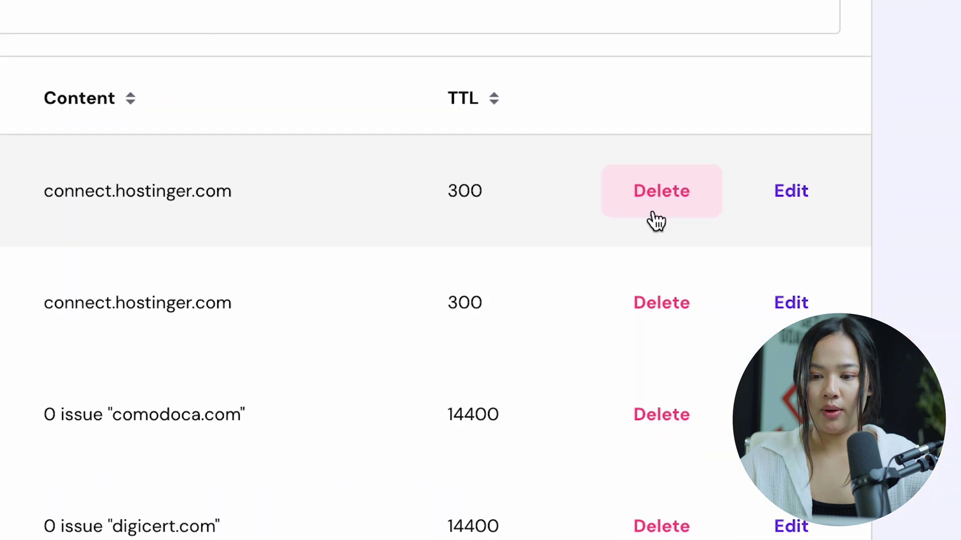
left_click(639, 175)
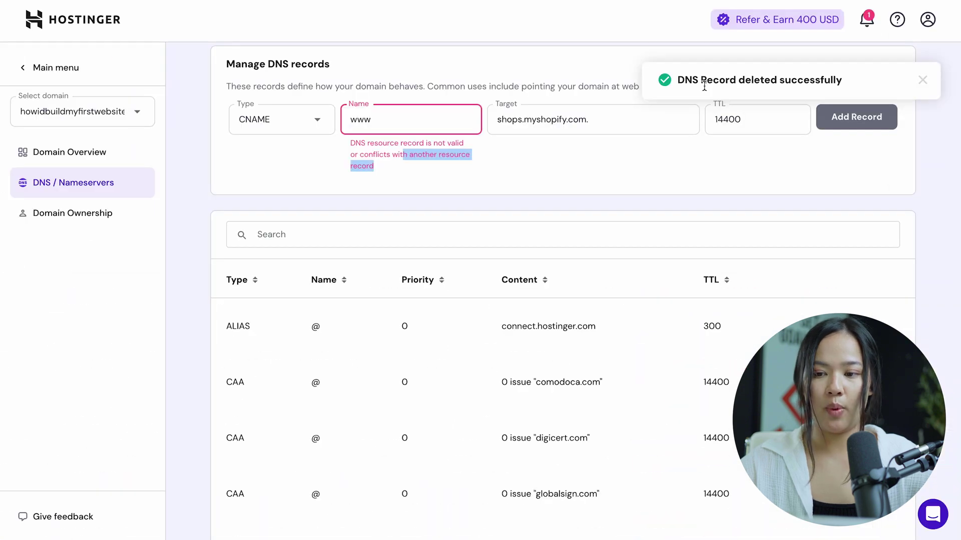
key("F5")
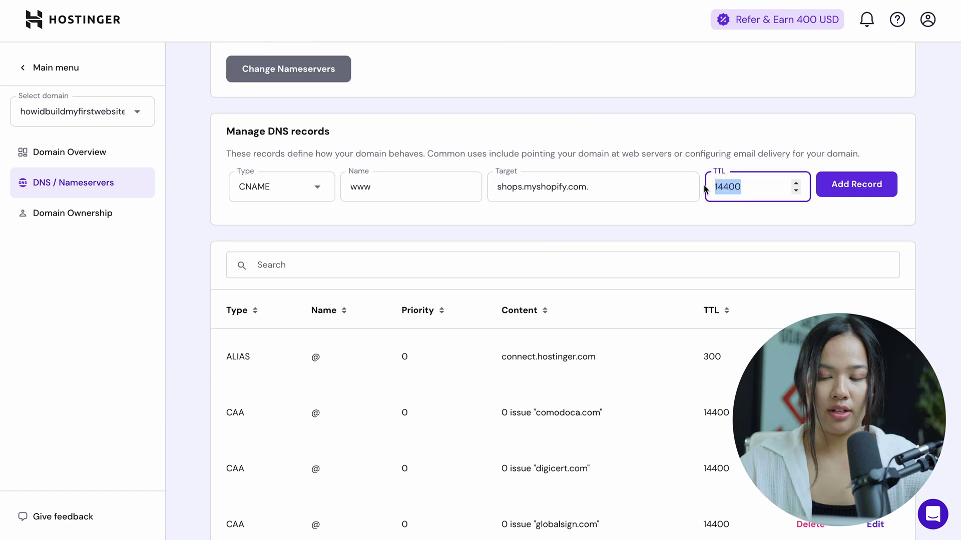
Set the new www CNAME record's TTL to 300.
key("BackSpace")
type("20")
key("BackSpace")
key("BackSpace")
type("300")
scroll(750, 531, "down", 1)
scroll(677, 167, "down", 2)
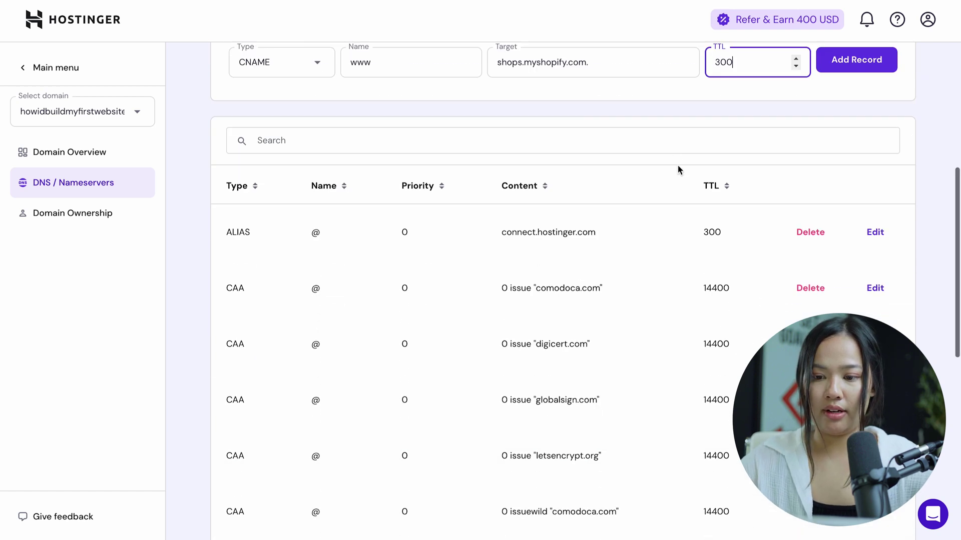
scroll(751, 151, "up", 3)
Save the www CNAME record, then connect existing domain howidbuildmyfirstwebsite.com in Shopify.
left_click(847, 146)
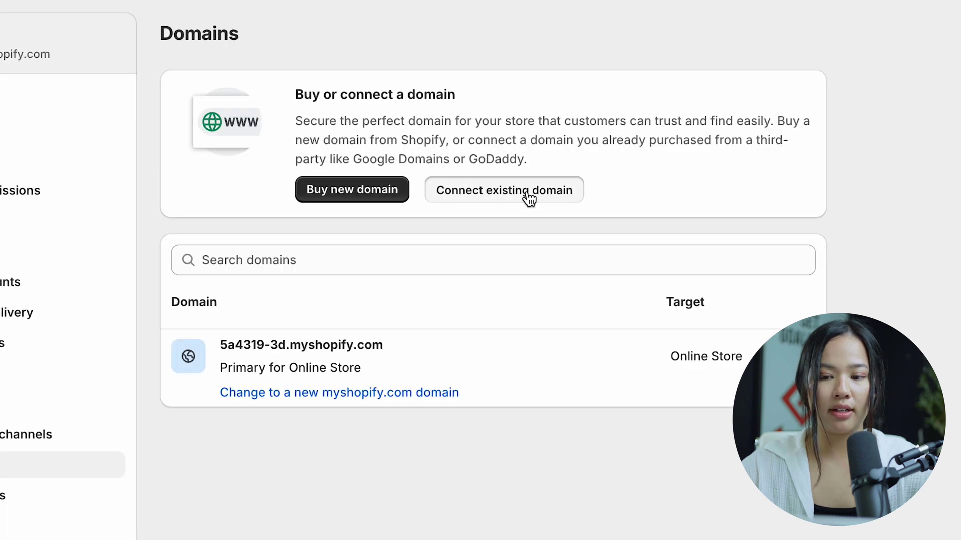
left_click(527, 197)
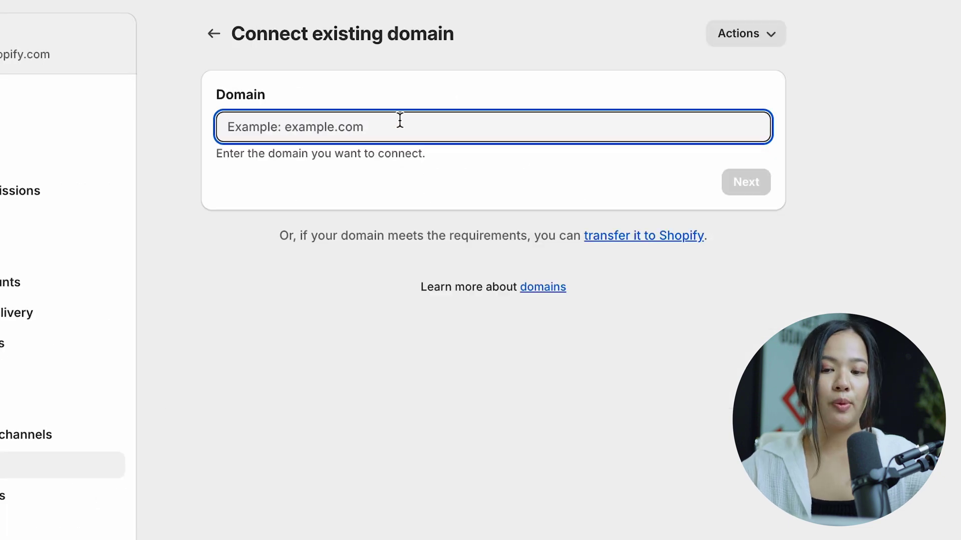
left_click(746, 182)
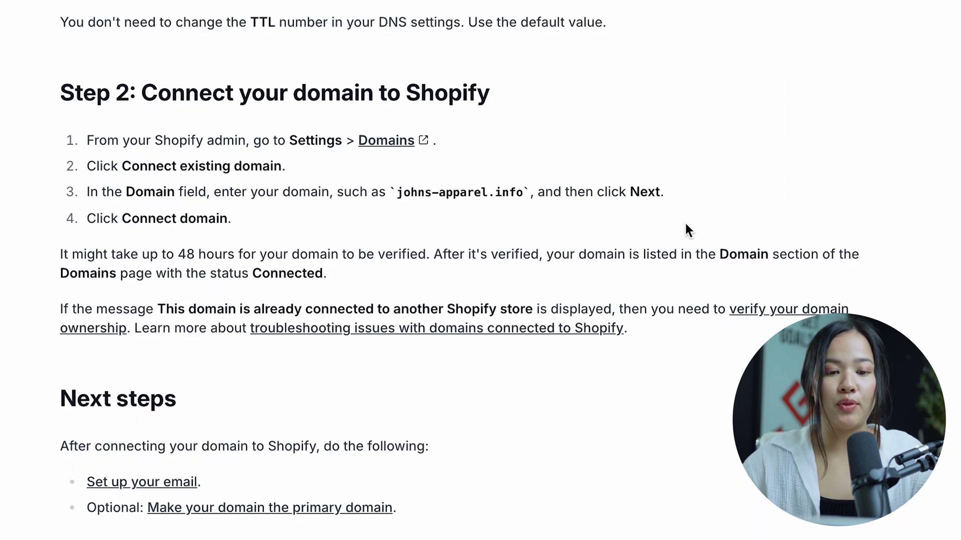
left_click_drag(258, 273, 388, 270)
left_click(435, 293)
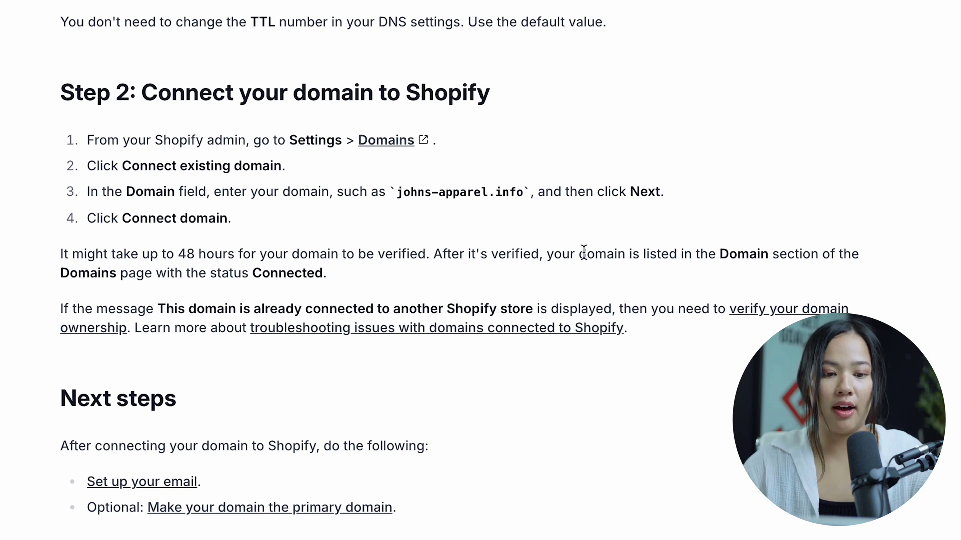
scroll(203, 235, "up", 1)
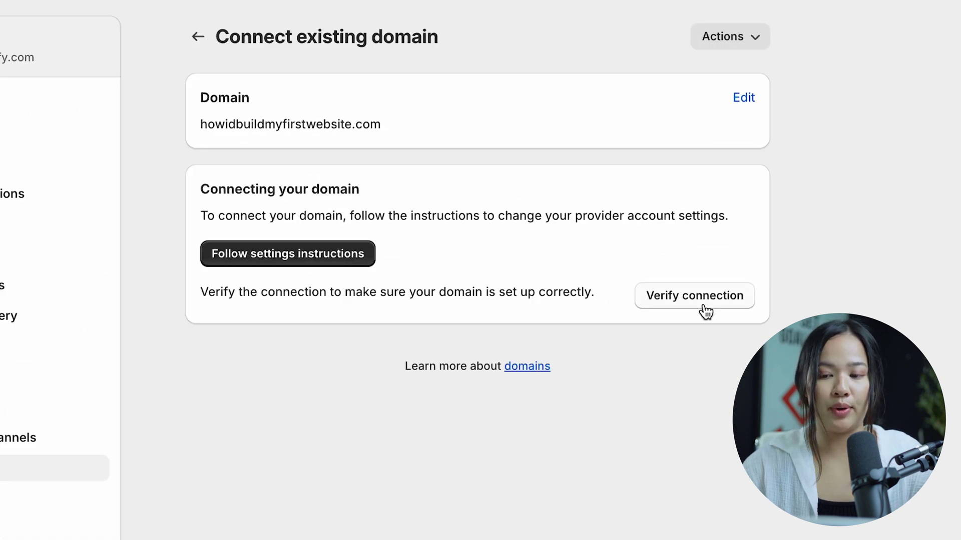
Verify the connection and review the reported A record and CNAME errors.
left_click(705, 311)
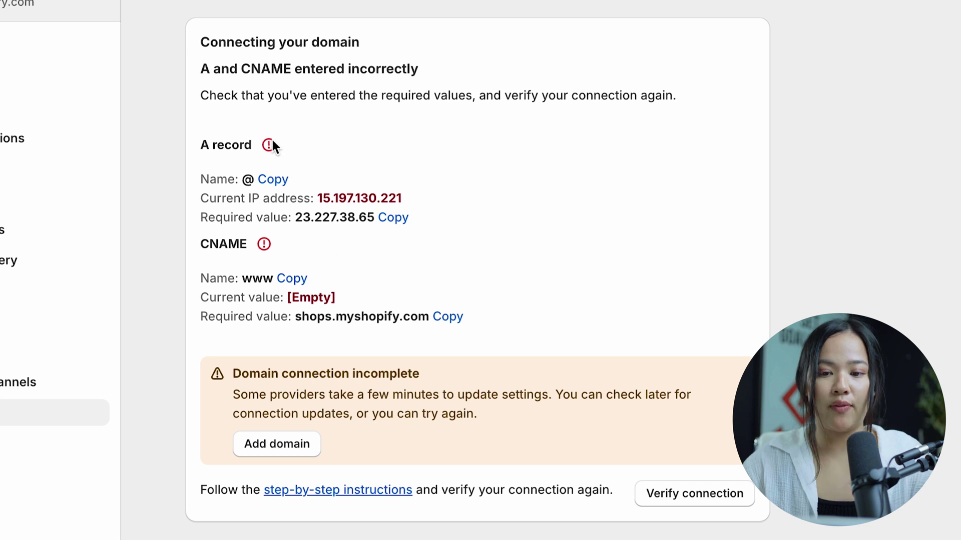
left_click_drag(202, 89, 249, 139)
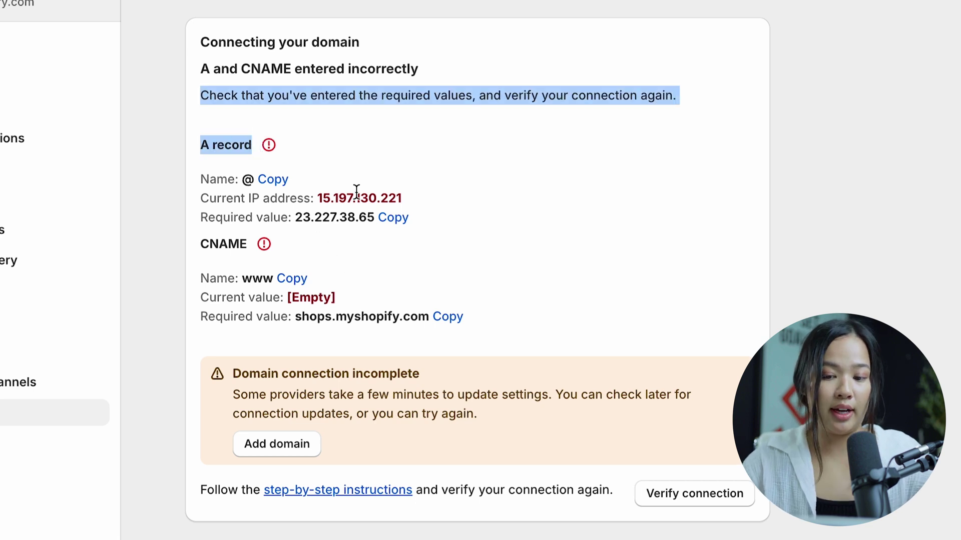
left_click(383, 441)
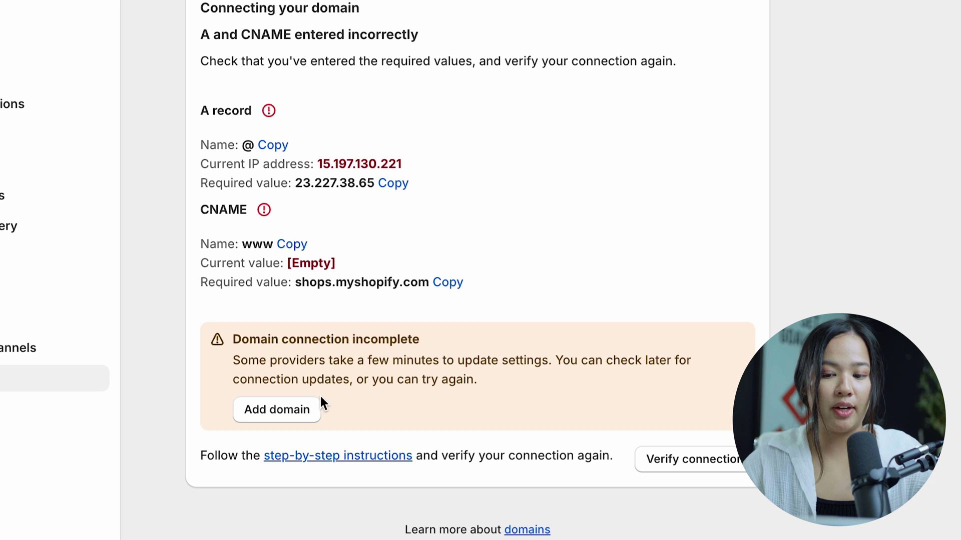